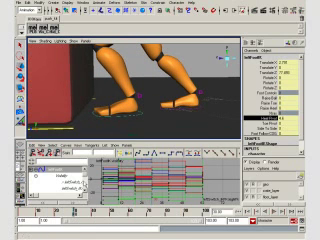
# Step: Isolate a single foot control channel's animation curve in the Graph Editor
pyautogui.click(76, 187)
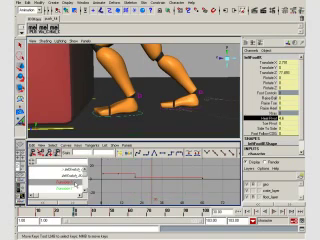